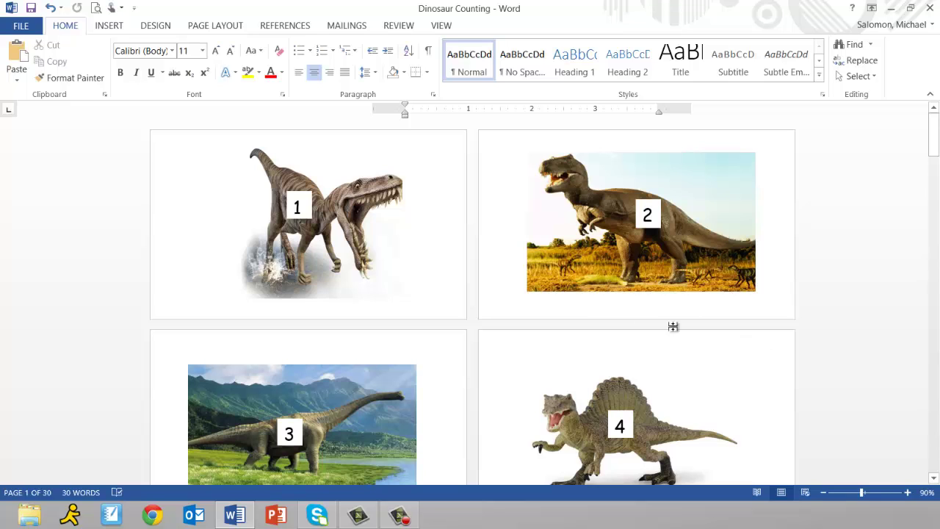
# - Scroll down through the Dinosaur Counting cards to the last card
pyautogui.scroll(-7, 511, 288)
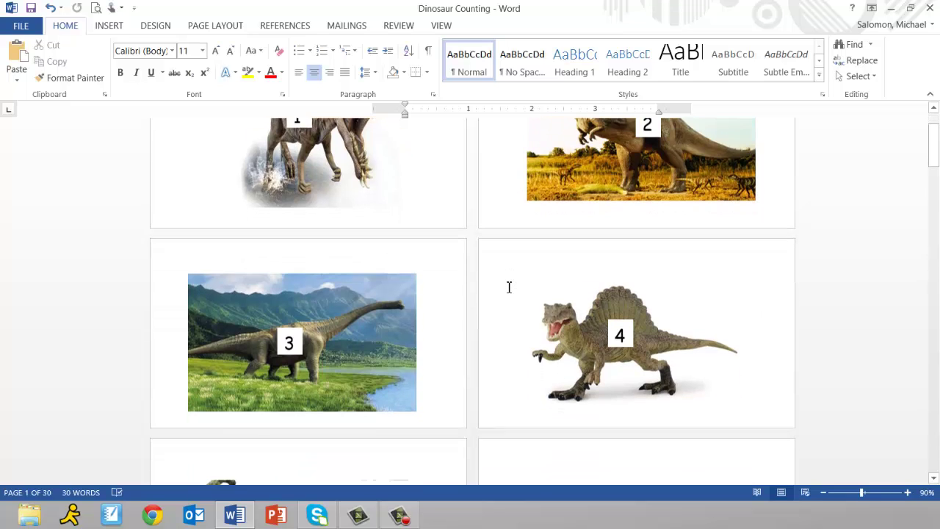
pyautogui.scroll(-17, 510, 287)
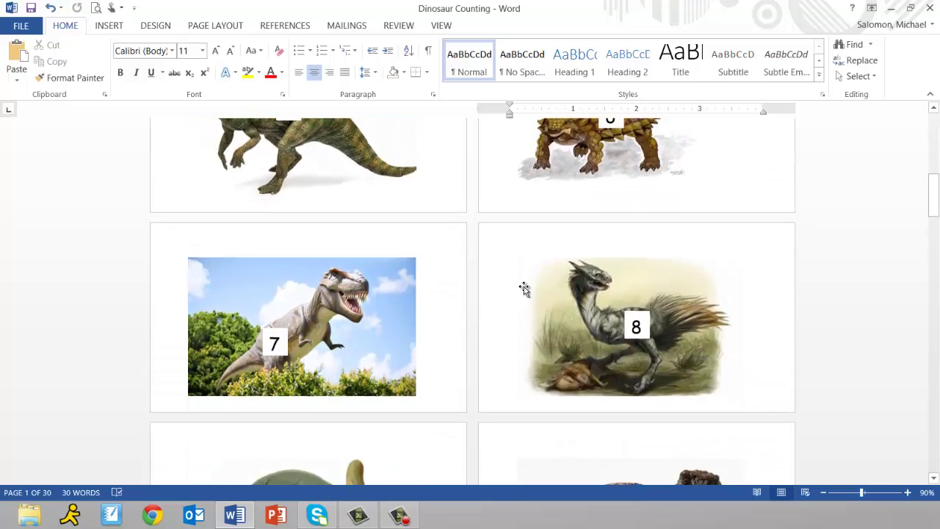
pyautogui.scroll(-20, 526, 283)
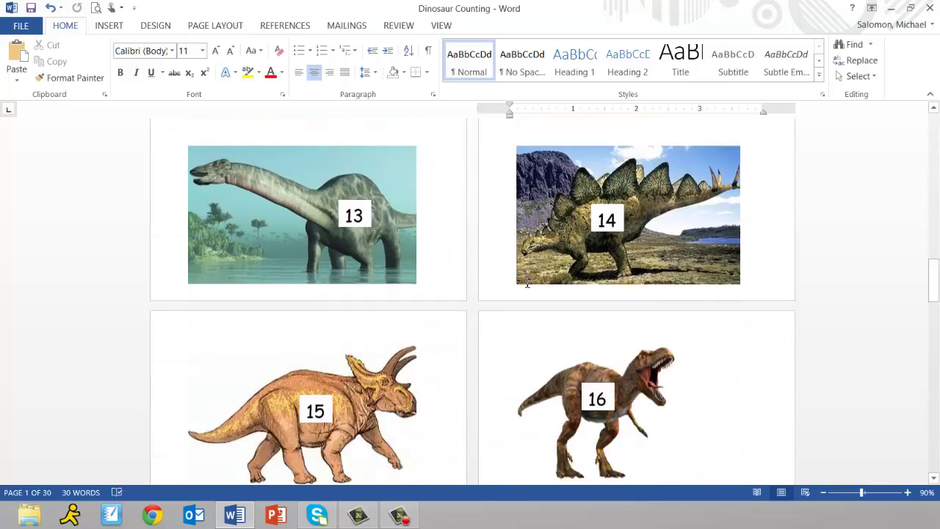
pyautogui.scroll(-20, 525, 281)
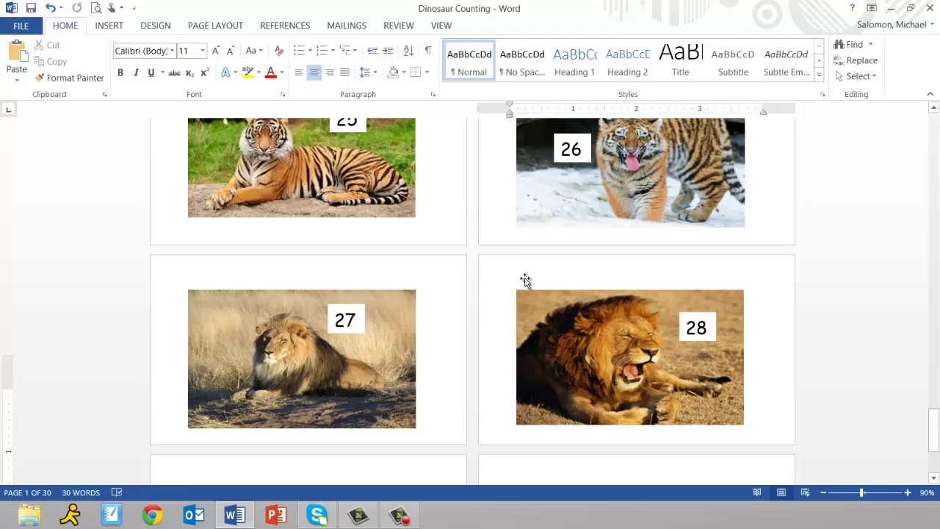
pyautogui.scroll(-1, 525, 278)
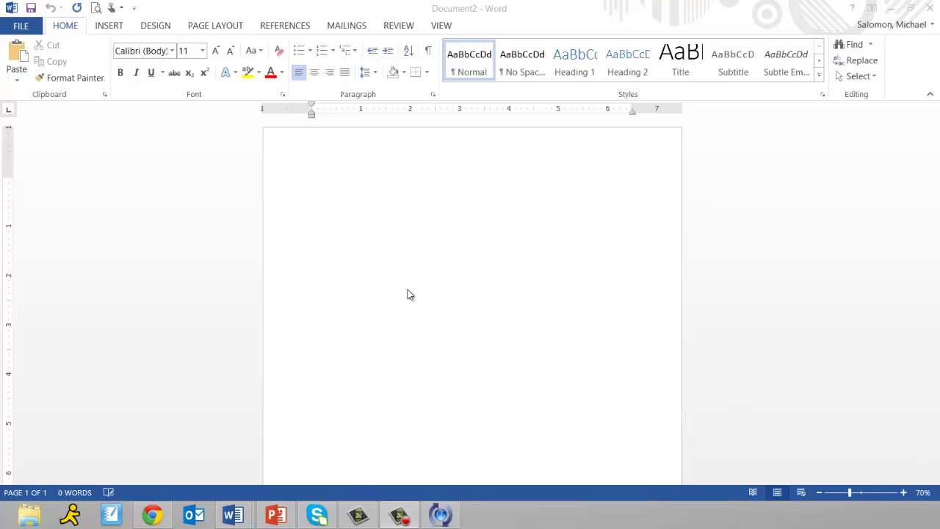
# - Set Document2's page orientation to Landscape from the Page Layout tab
pyautogui.click(215, 26)
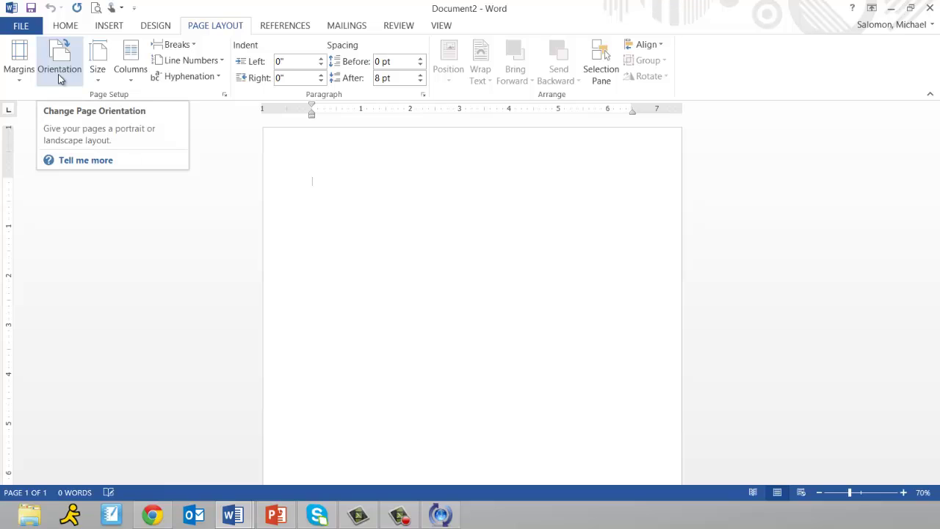
pyautogui.click(74, 83)
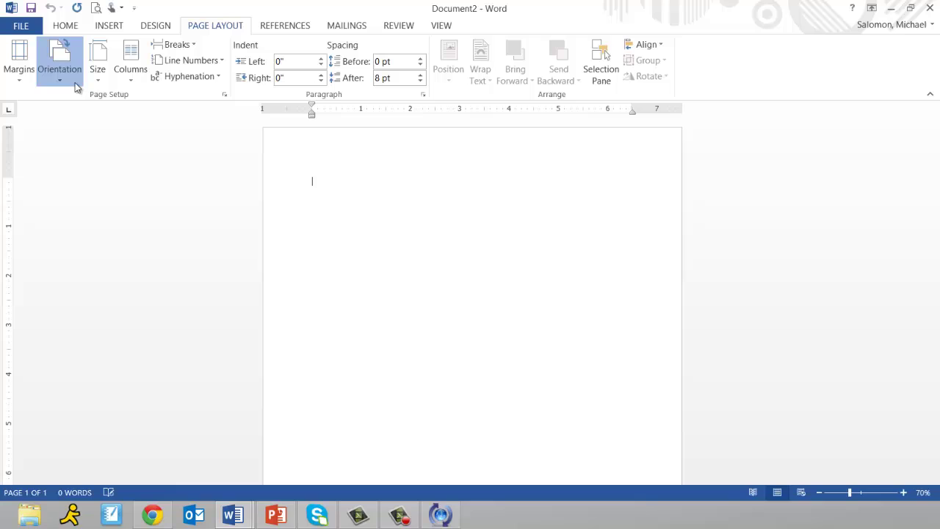
pyautogui.click(84, 138)
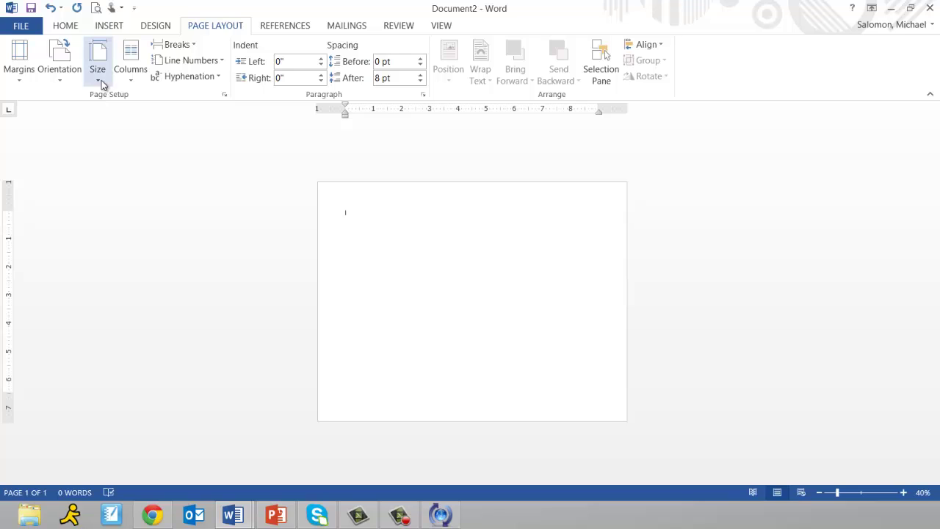
pyautogui.click(97, 72)
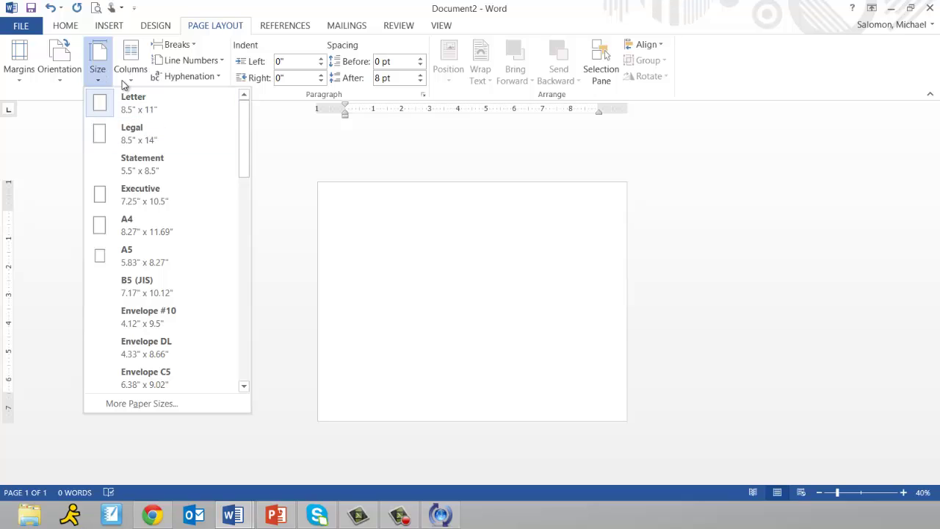
pyautogui.moveTo(246, 138); pyautogui.dragTo(259, 319)
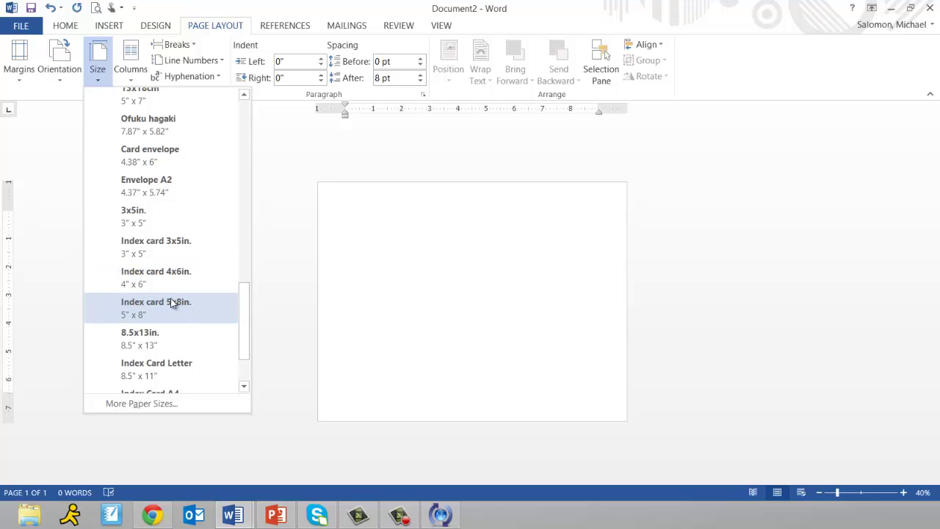
pyautogui.scroll(-2, 199, 303)
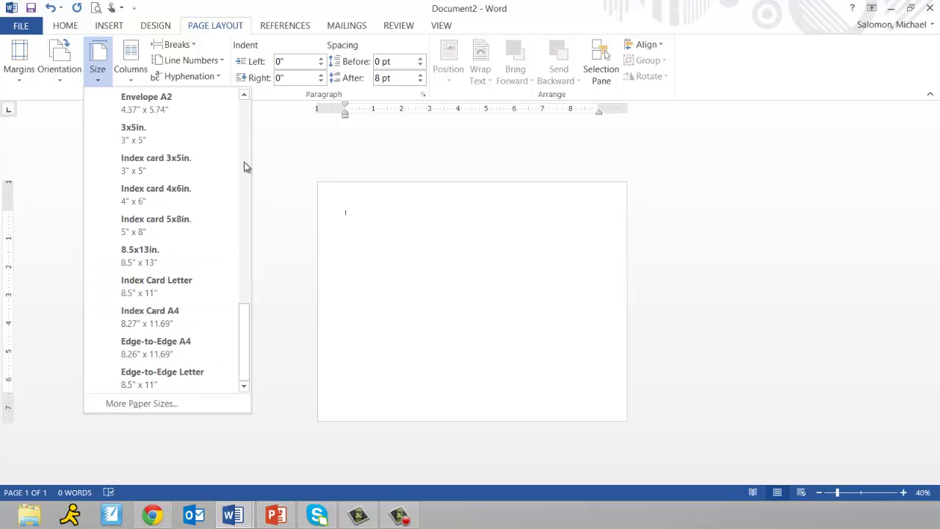
pyautogui.click(139, 163)
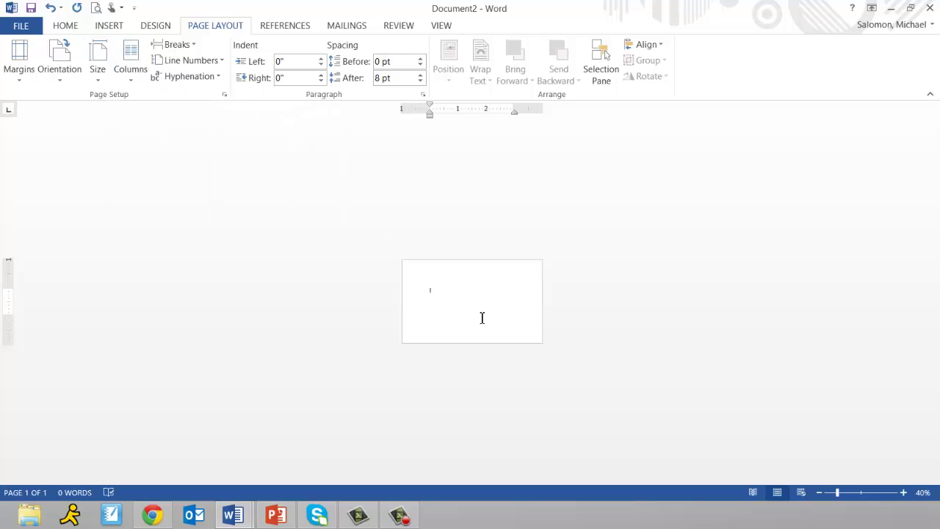
pyautogui.keyDown('ctrl'); pyautogui.scroll(3, 482, 317); pyautogui.keyUp('ctrl')
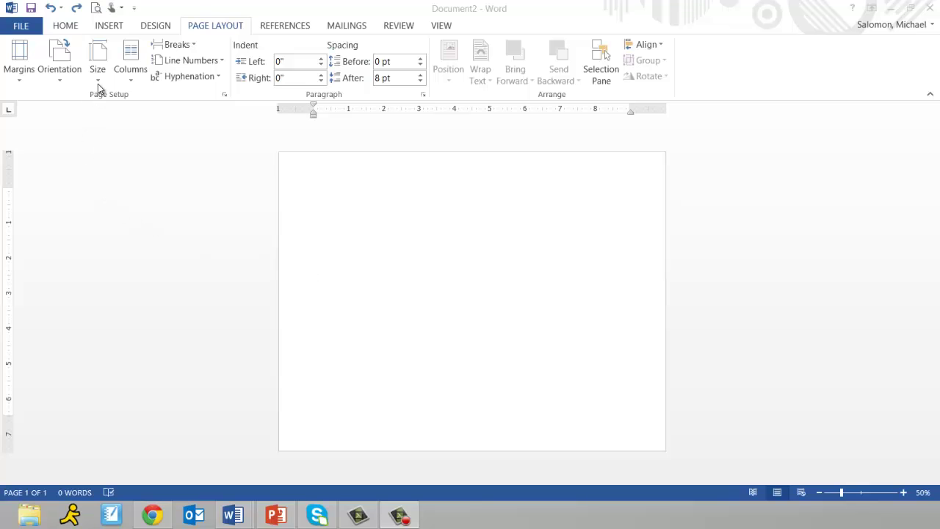
# - In More Paper Sizes, enter a custom width of 4 inches and height of 6 inches
pyautogui.click(98, 84)
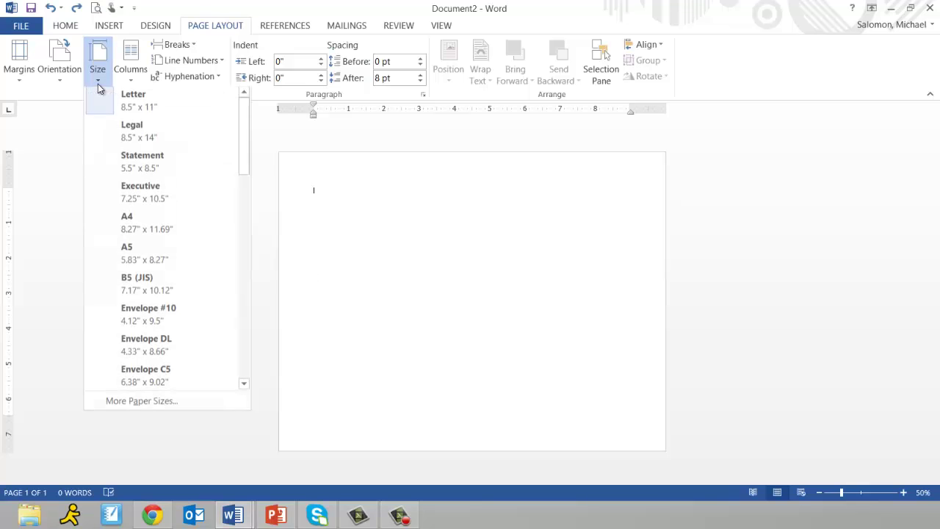
pyautogui.click(189, 401)
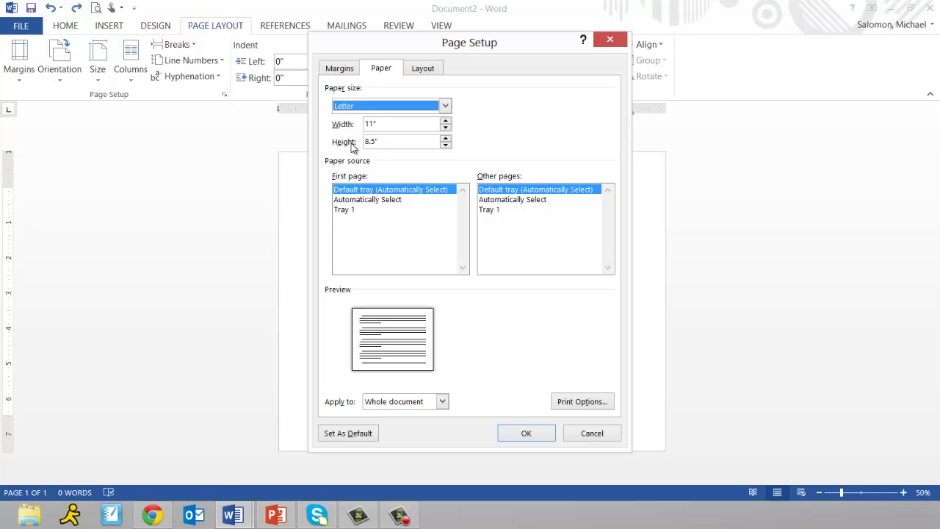
pyautogui.moveTo(372, 125); pyautogui.dragTo(346, 126)
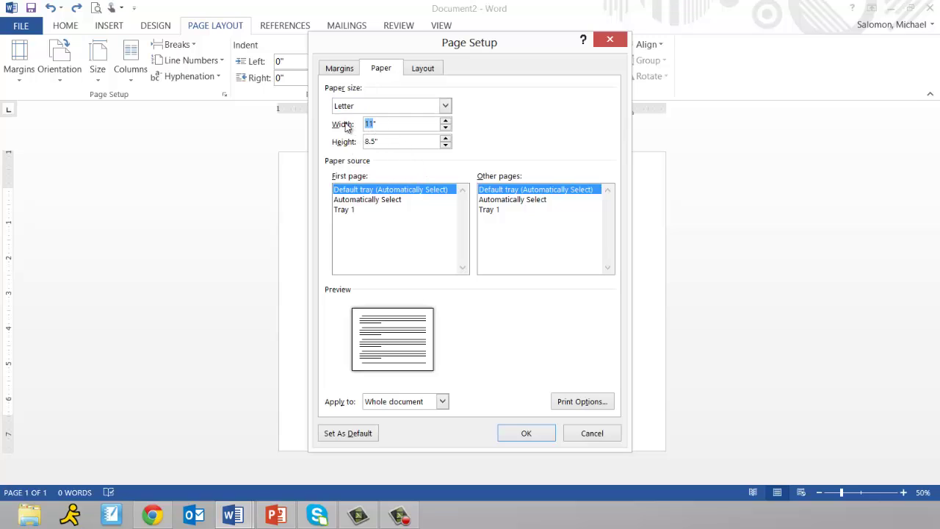
pyautogui.write('4')
pyautogui.click(372, 141)
pyautogui.moveTo(373, 141); pyautogui.dragTo(353, 143)
pyautogui.write('6')
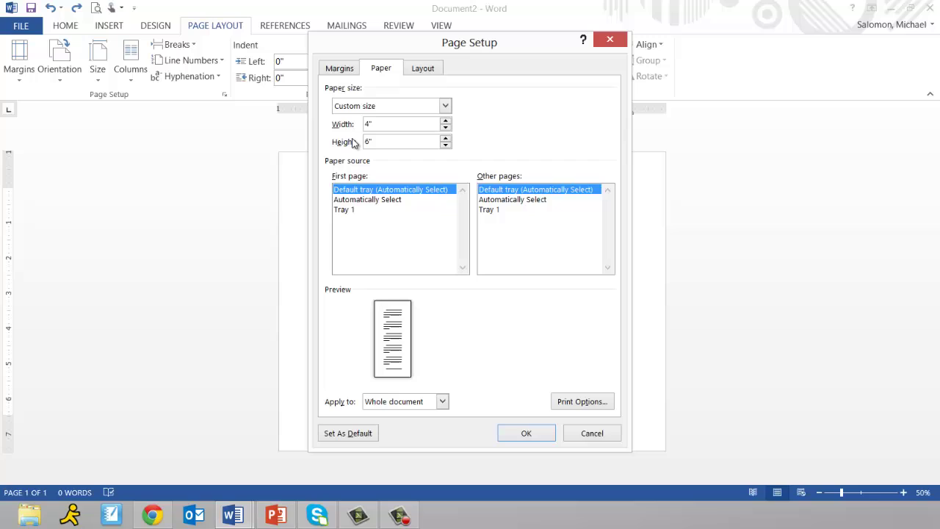
# - Correct the paper size to 6 inches wide by 4 inches high and apply it
pyautogui.click(388, 125)
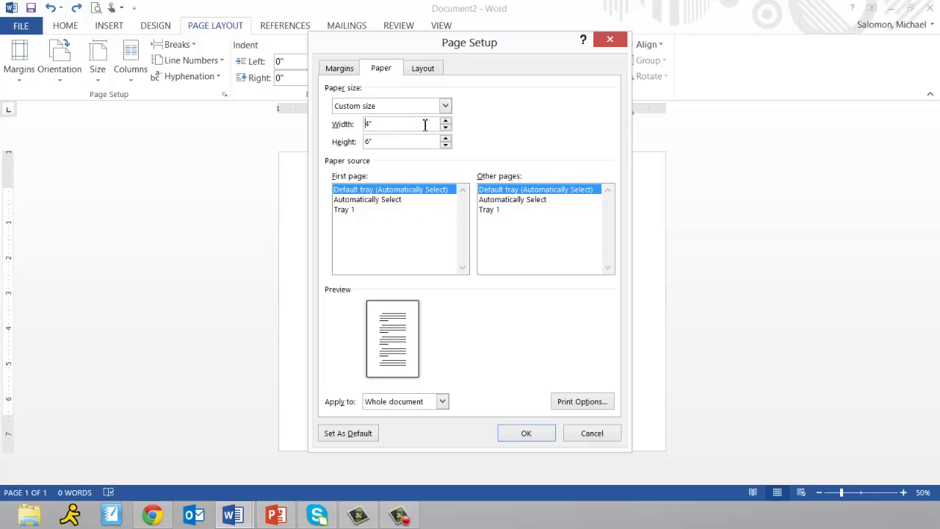
pyautogui.press('BackSpace')
pyautogui.write('6')
pyautogui.press('BackSpace')
pyautogui.press('BackSpace')
pyautogui.write('4')
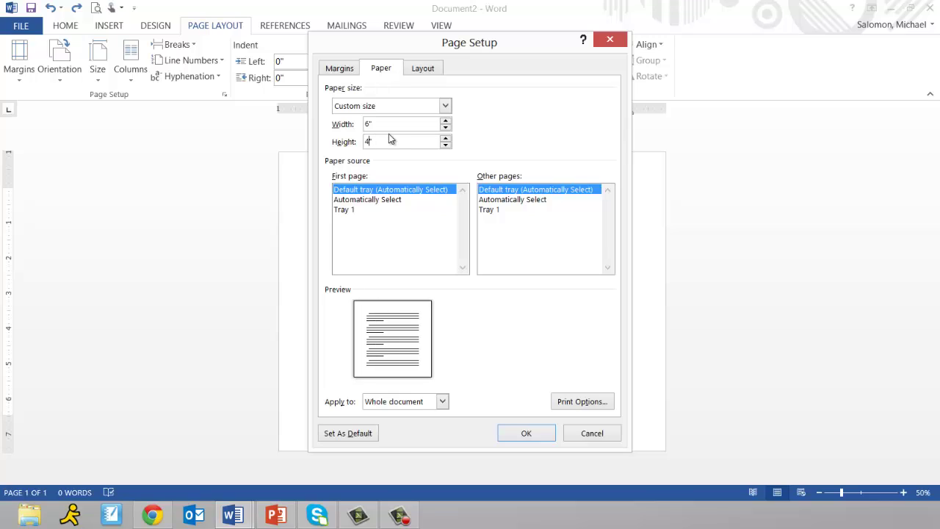
pyautogui.click(389, 126)
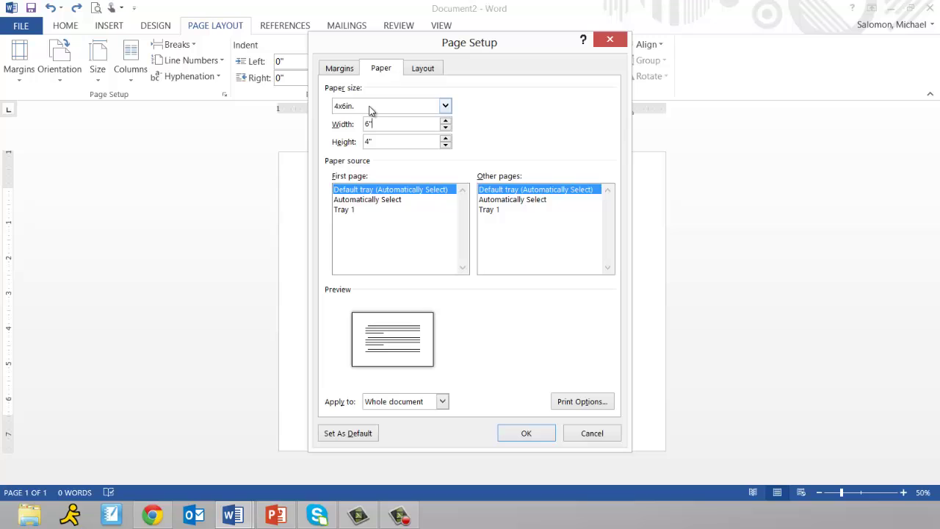
pyautogui.click(526, 433)
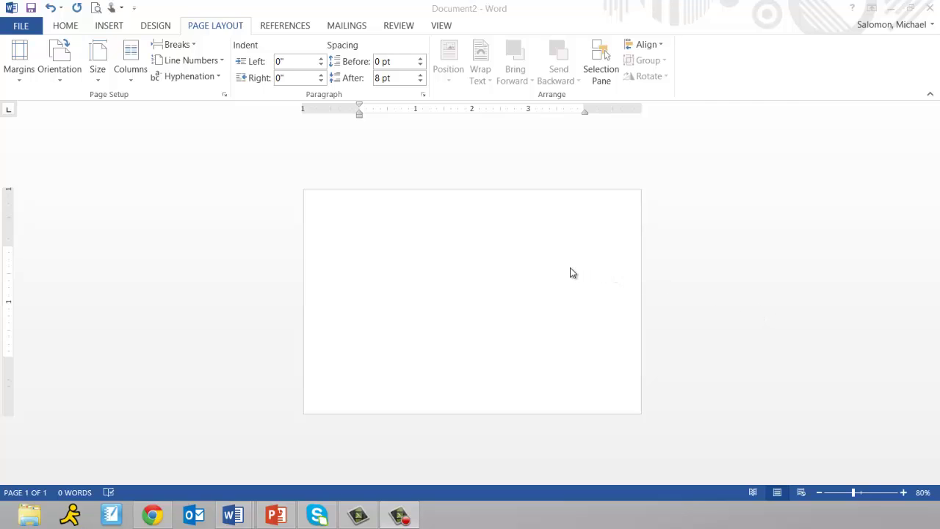
# - Paste three copies of the Technological Educator phone logo side by side on the card
pyautogui.click(458, 271)
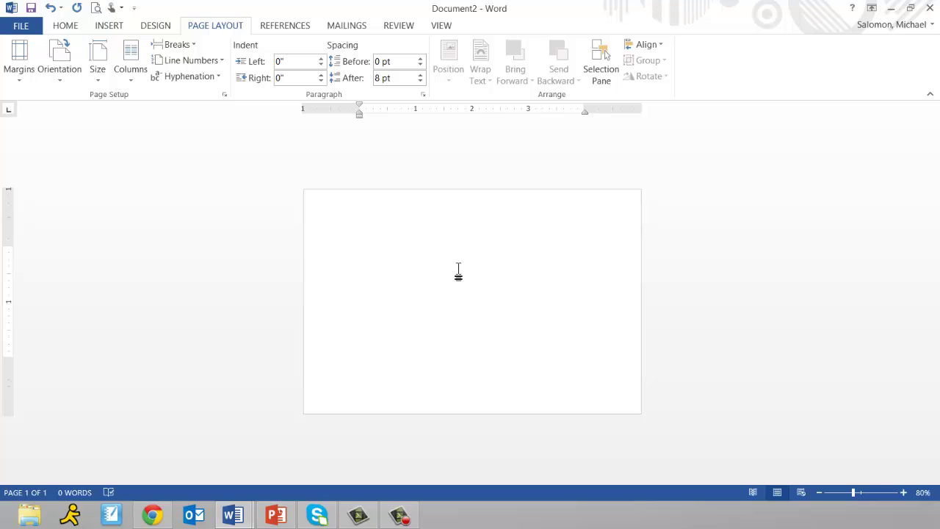
pyautogui.hotkey('ctrl', 'v')
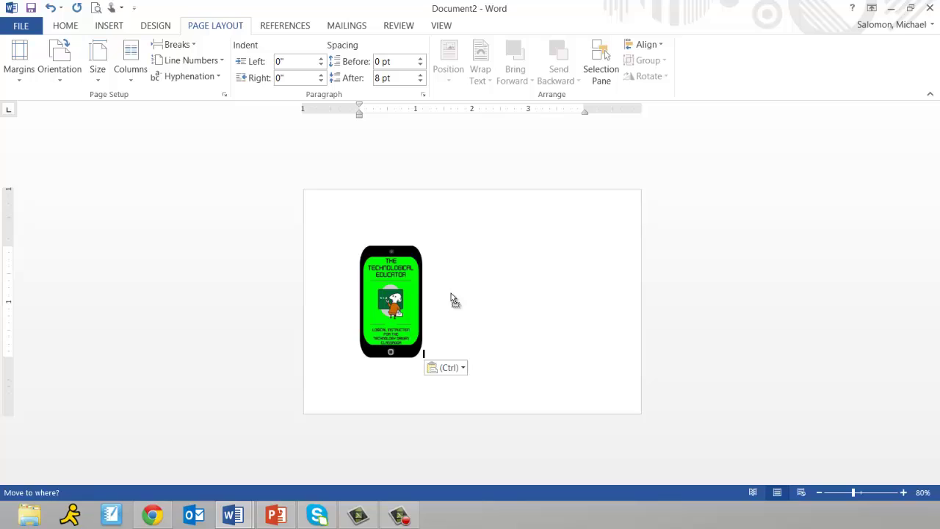
pyautogui.click(416, 293)
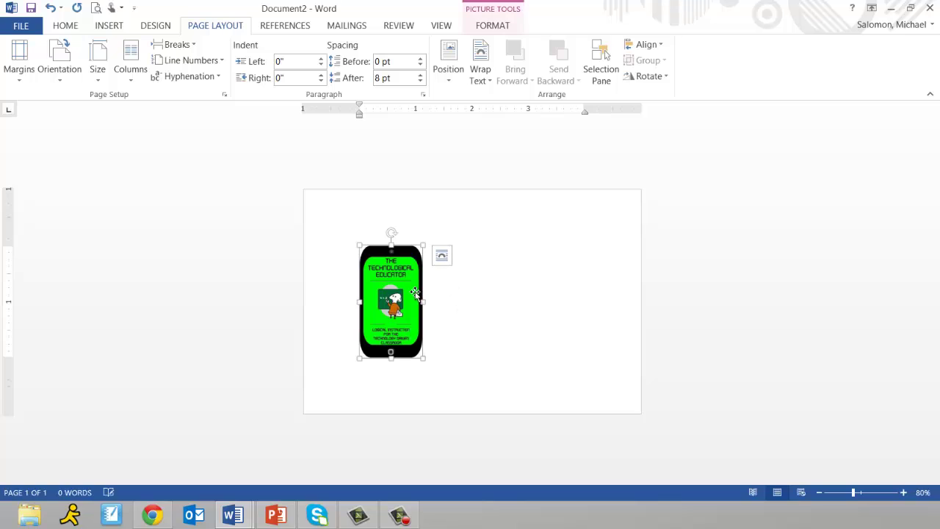
pyautogui.click(463, 305)
pyautogui.hotkey('ctrl', 'v')
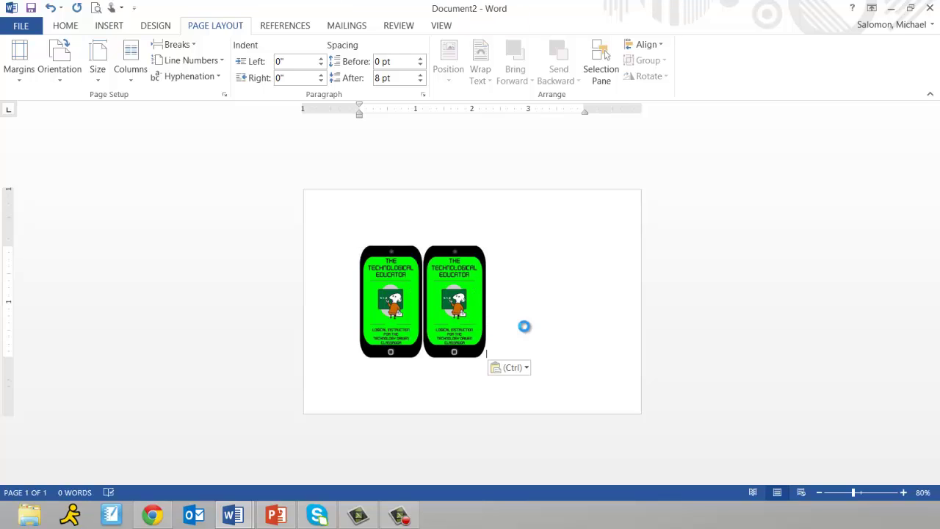
pyautogui.hotkey('ctrl', 'v')
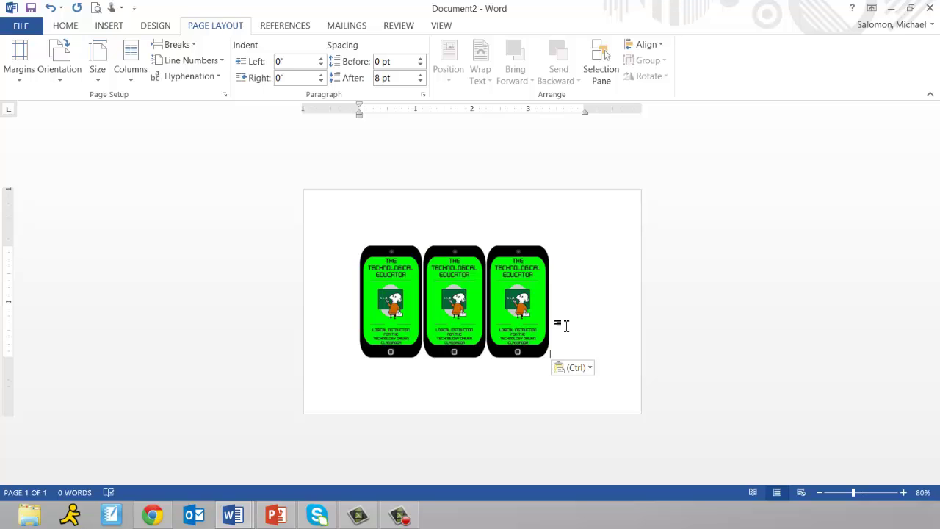
# - Remove the stray page break so the three logos stay on one page
pyautogui.click(378, 248)
pyautogui.click(342, 260)
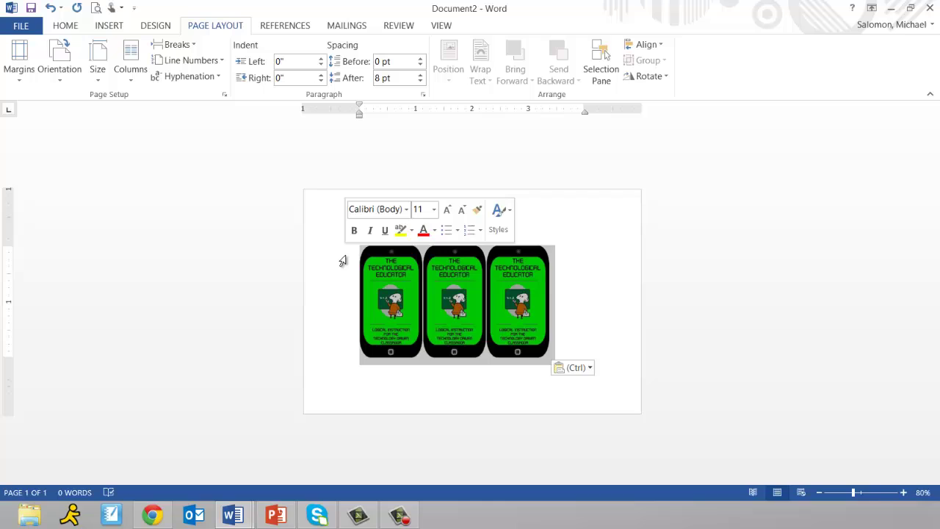
pyautogui.press('Left')
pyautogui.hotkey('ctrl', 'Return')
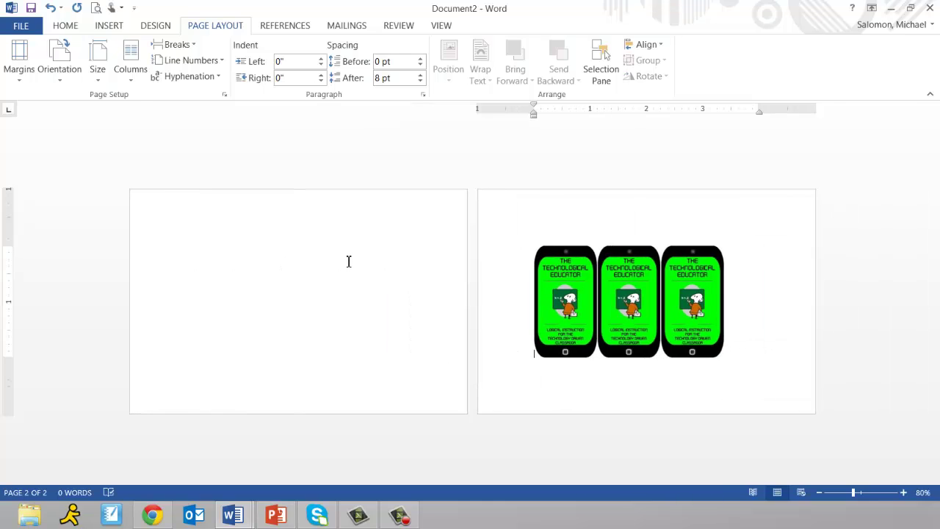
pyautogui.press('BackSpace')
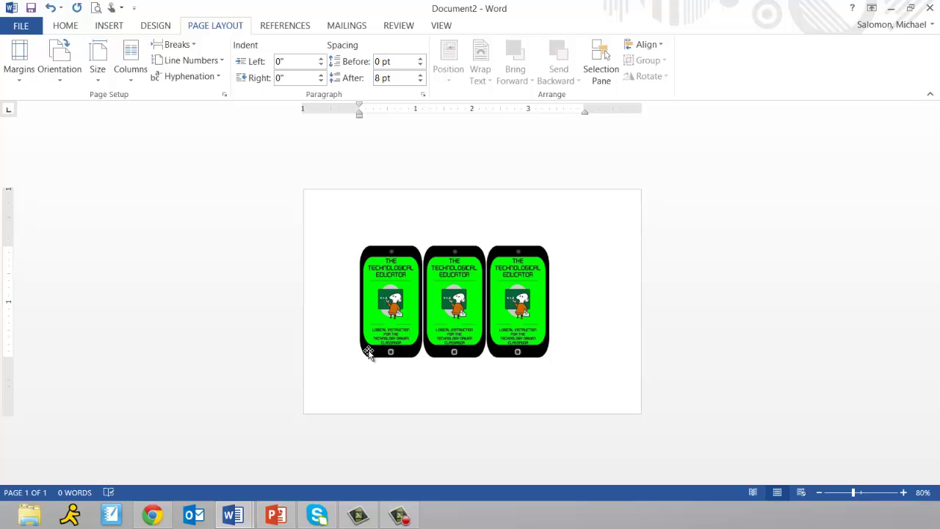
# - Show the print preview of the 6x4-inch card via File > Print
pyautogui.click(23, 27)
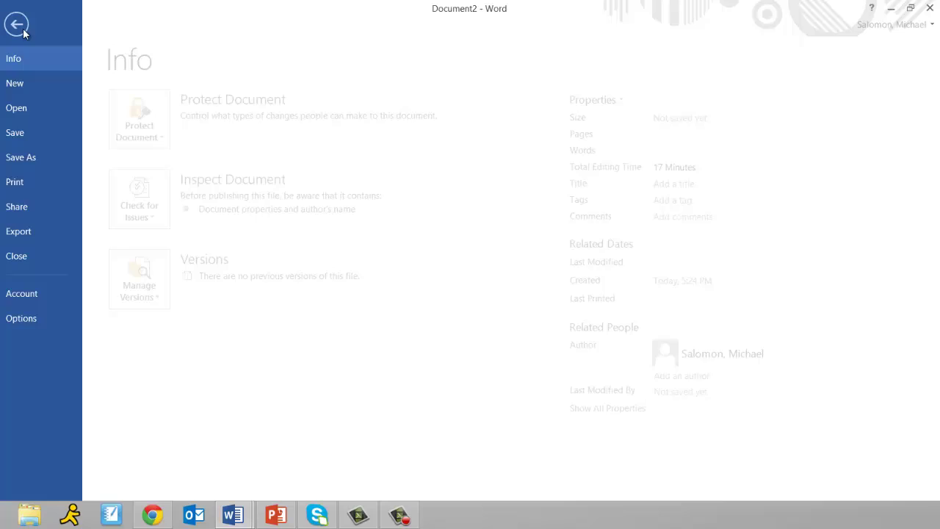
pyautogui.click(50, 183)
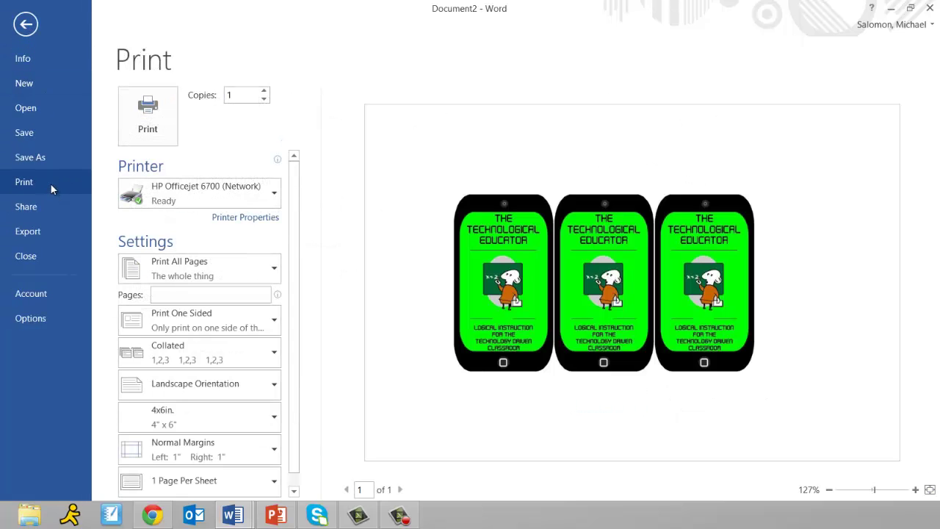